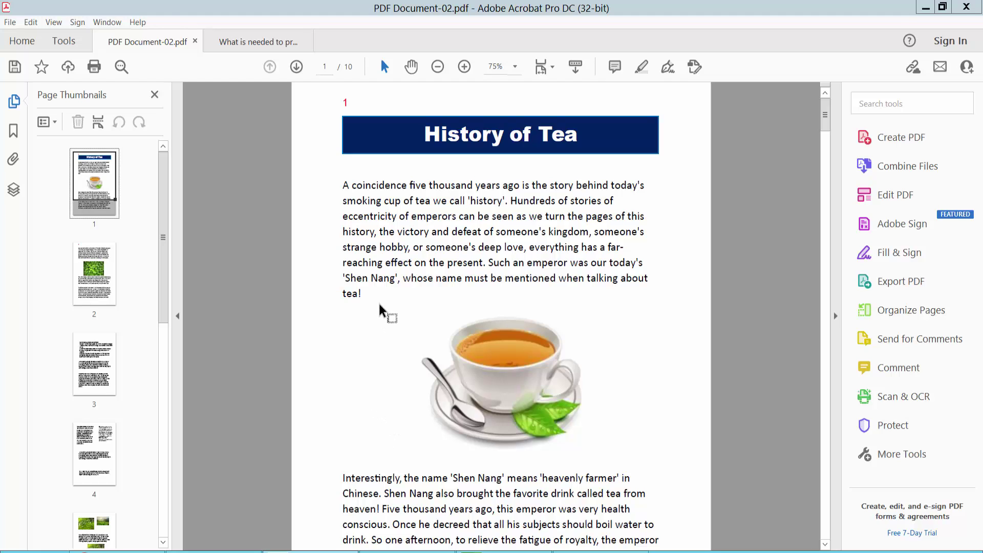
# Step: Check page 2's existing number, then show Edit PDF's Header & Footer options
pyautogui.click(348, 106)
pyautogui.scroll(-3, 365, 264)
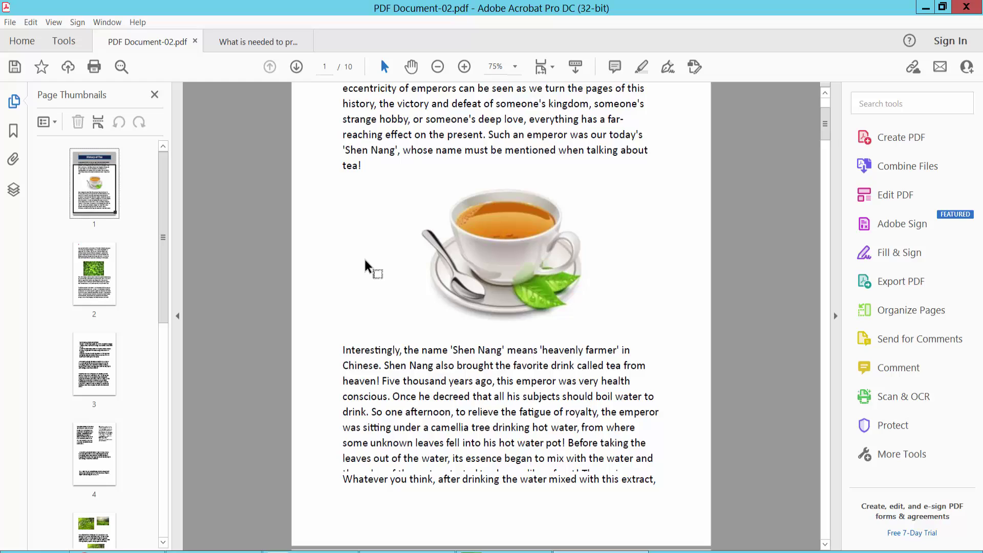
pyautogui.scroll(-3, 374, 454)
pyautogui.doubleClick(345, 467)
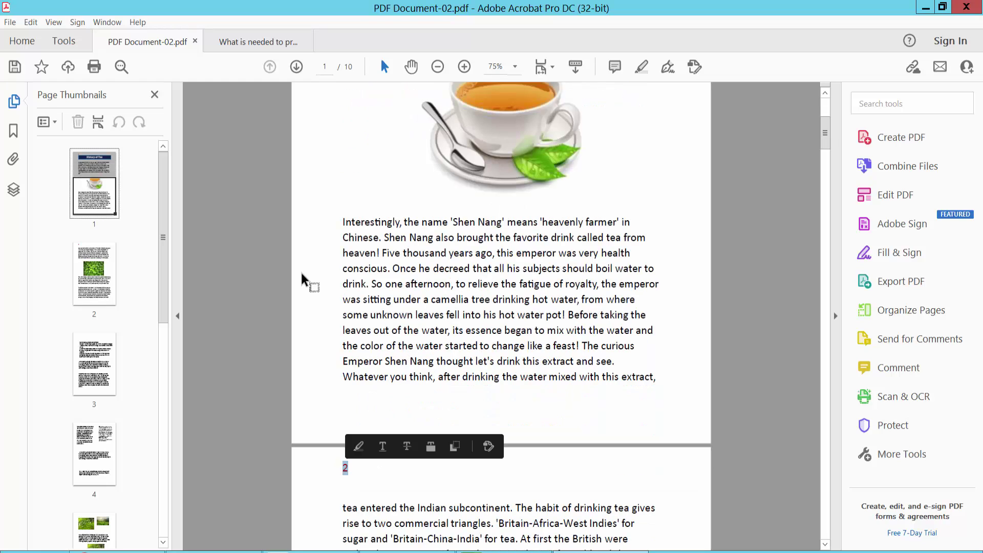
pyautogui.click(72, 46)
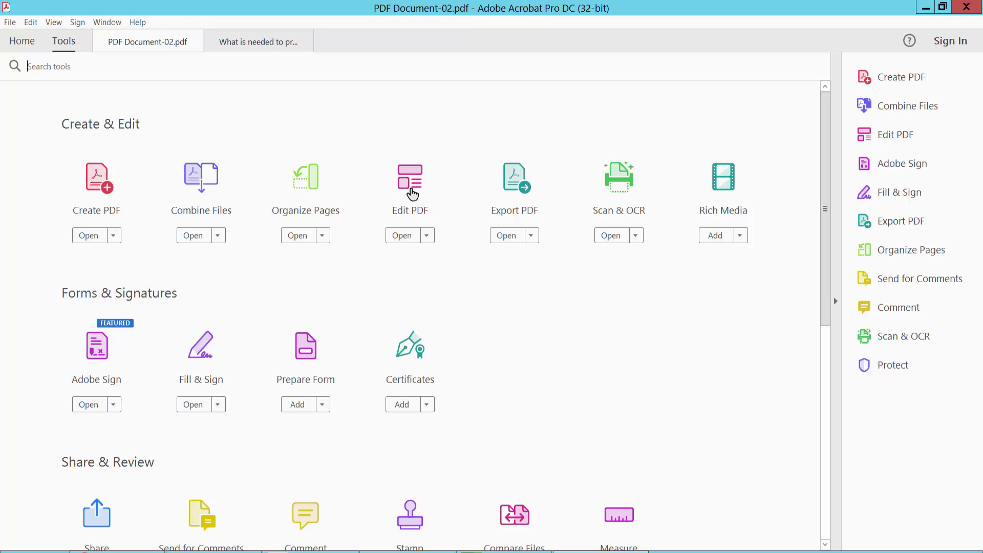
pyautogui.click(412, 193)
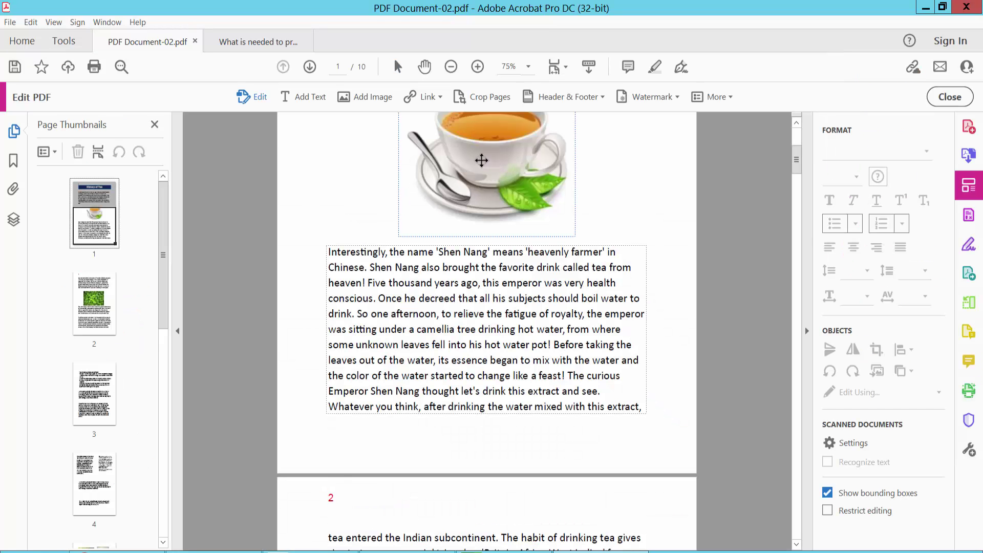
pyautogui.click(602, 97)
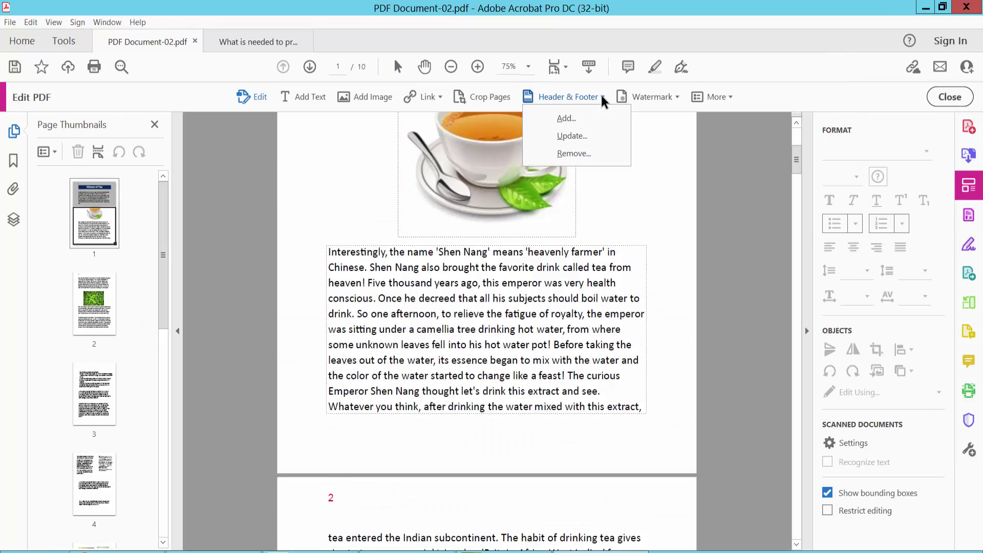
# Step: Update the header, moving the page number from the left header to the right
pyautogui.click(568, 136)
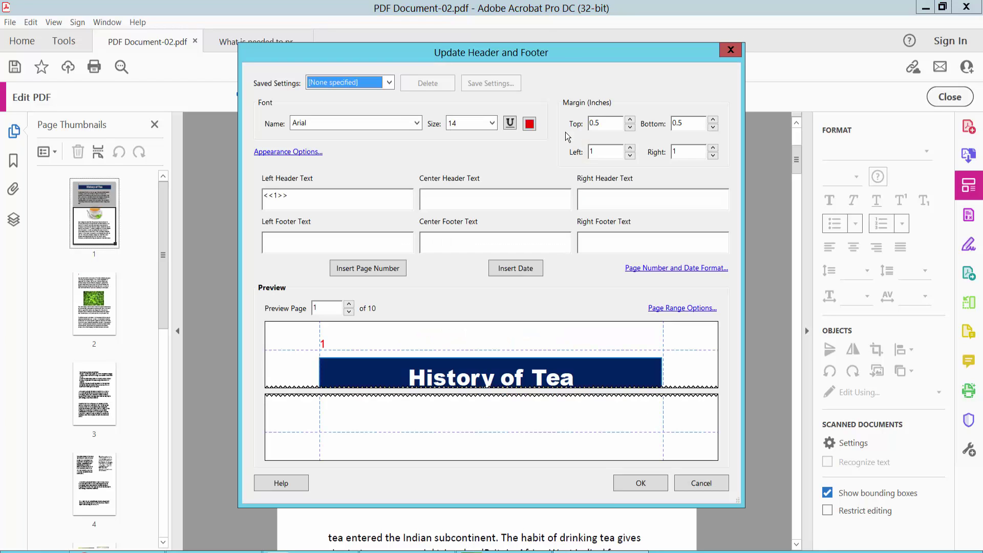
pyautogui.click(315, 199)
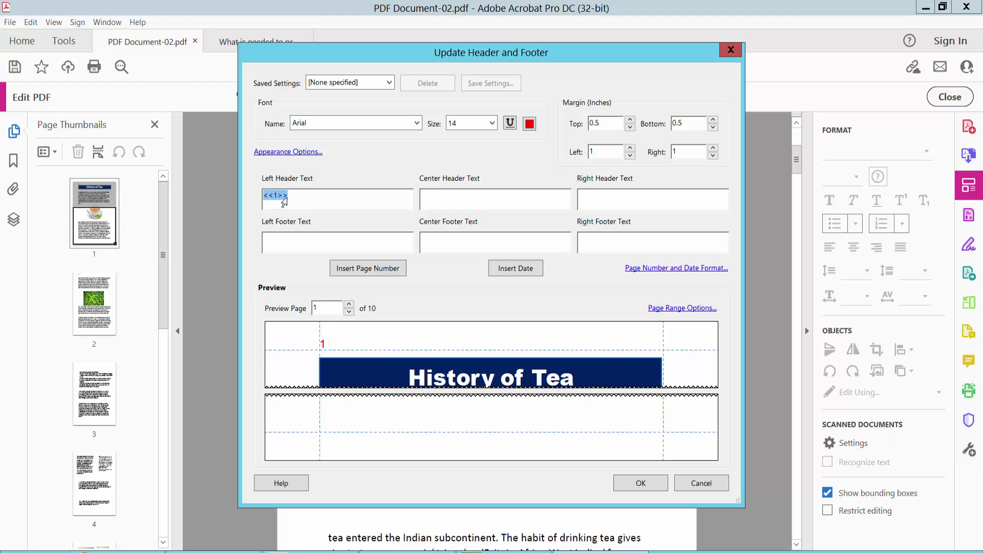
pyautogui.press('Delete')
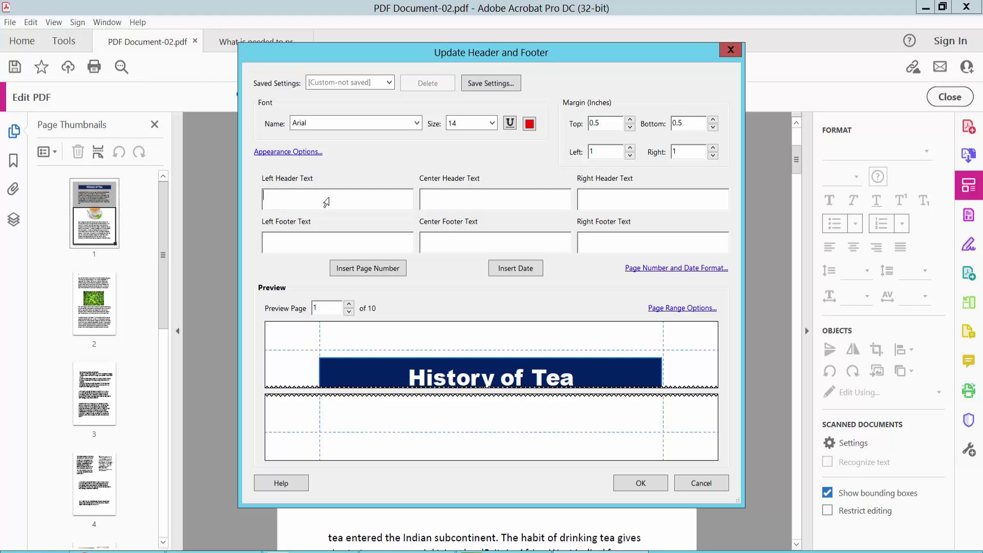
pyautogui.click(607, 198)
pyautogui.click(361, 267)
# Step: Make the right-header page number black Arial at 18 pt
pyautogui.click(529, 124)
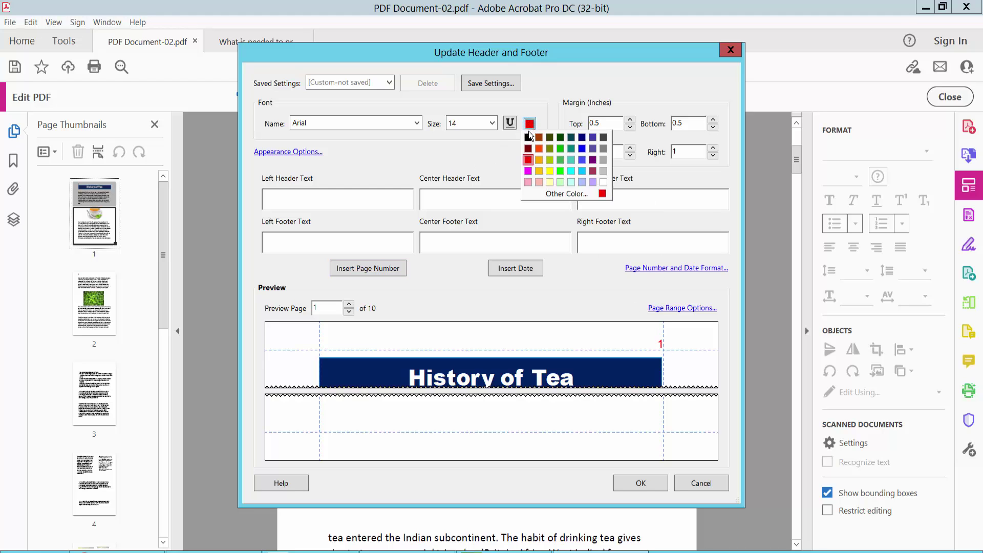
pyautogui.click(528, 138)
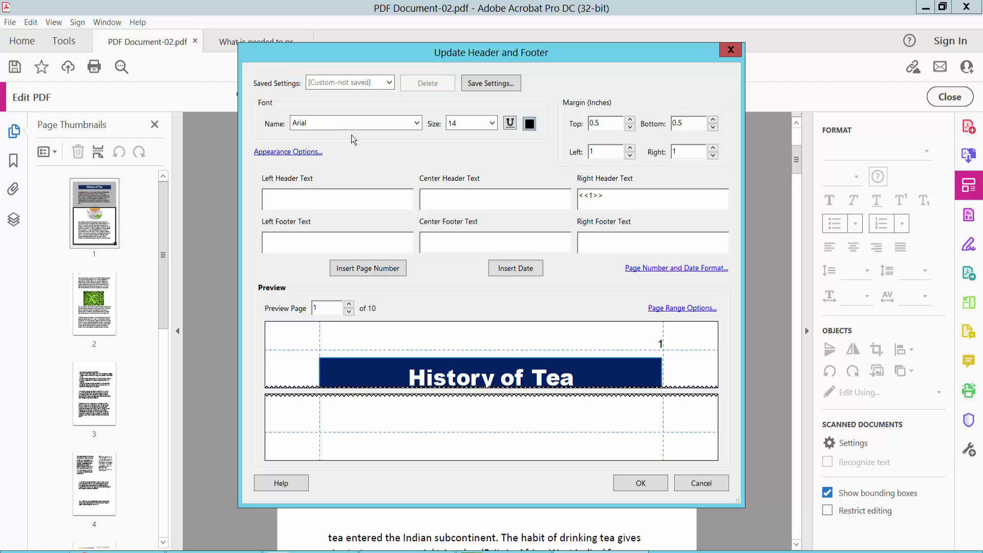
pyautogui.click(402, 123)
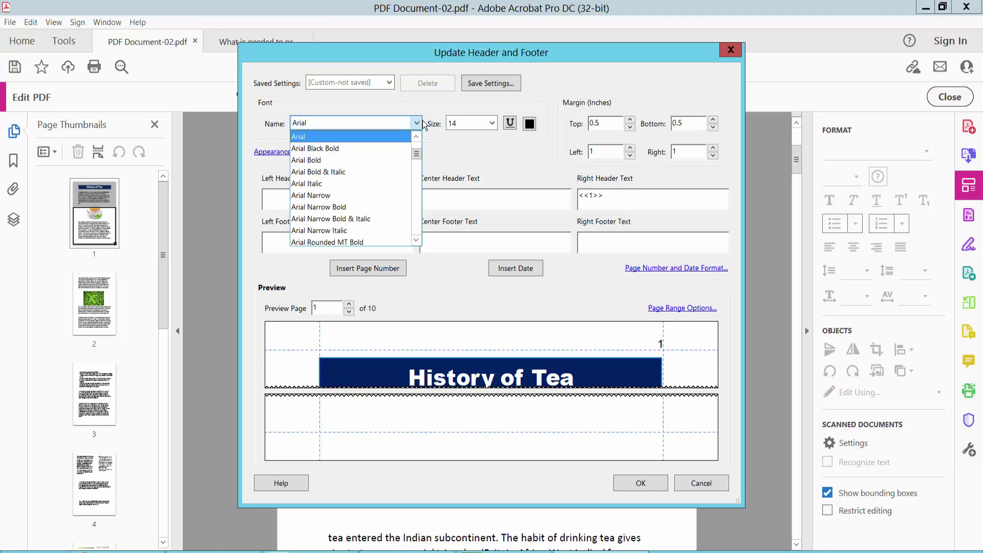
pyautogui.click(491, 125)
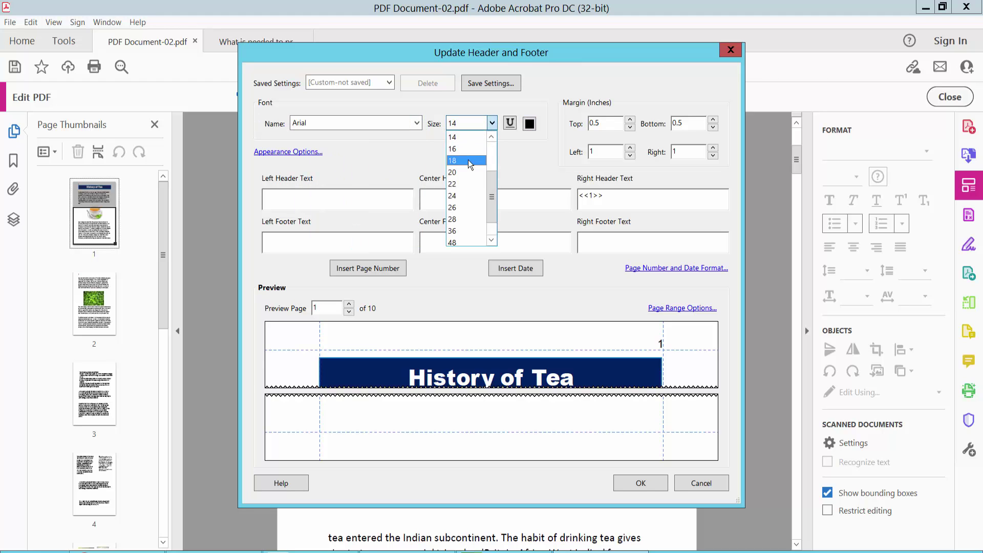
pyautogui.click(465, 159)
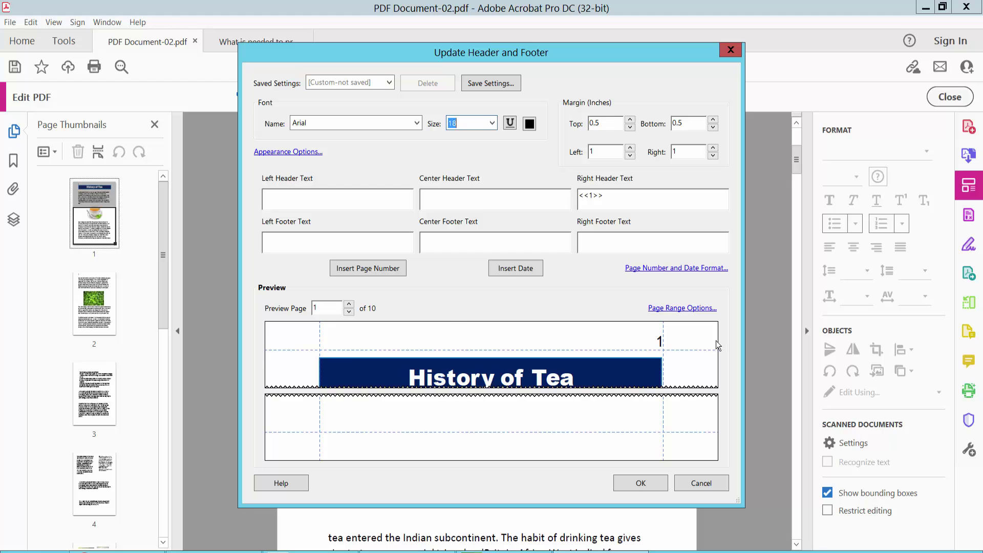
pyautogui.click(675, 309)
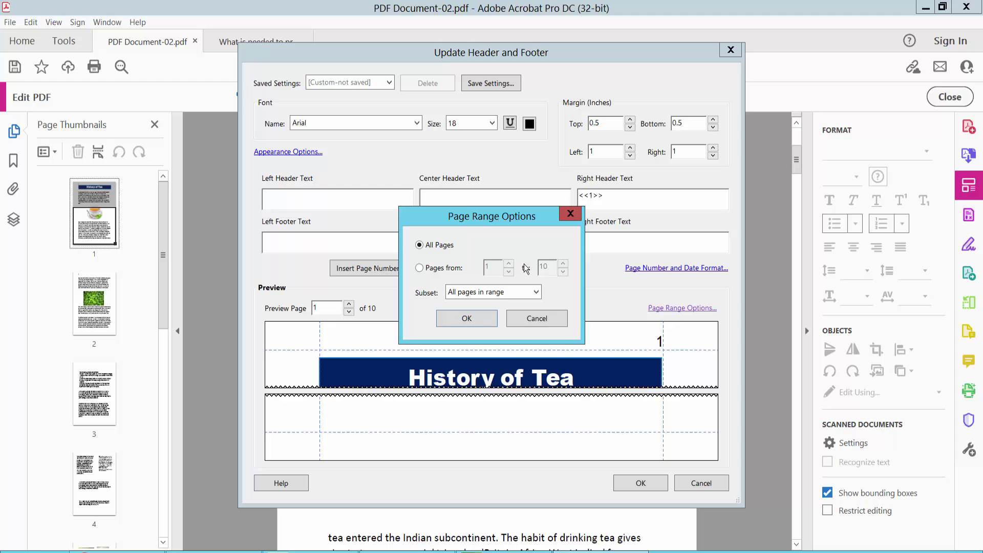
pyautogui.click(466, 319)
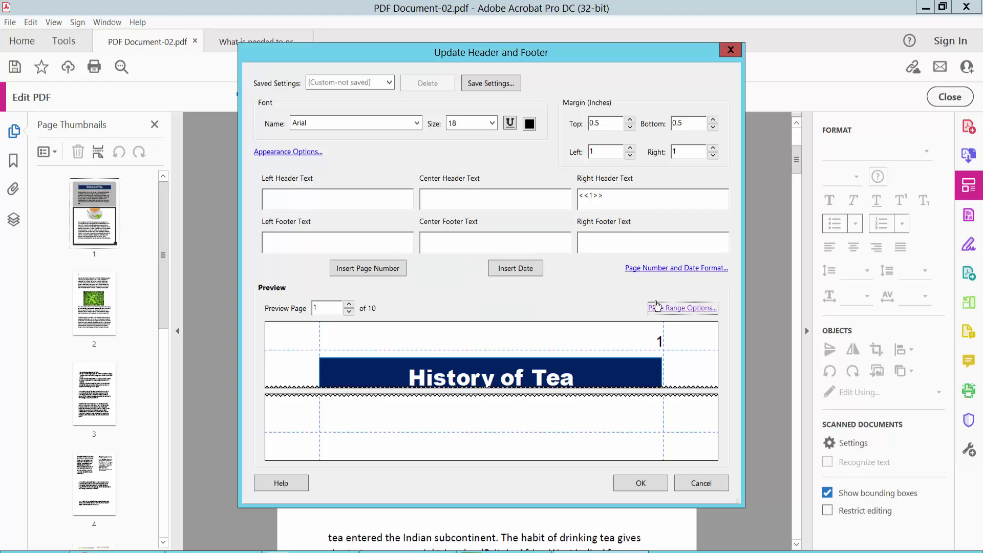
# Step: Start page numbering at 2 in 'Page 1 of n' format and apply the header
pyautogui.click(649, 269)
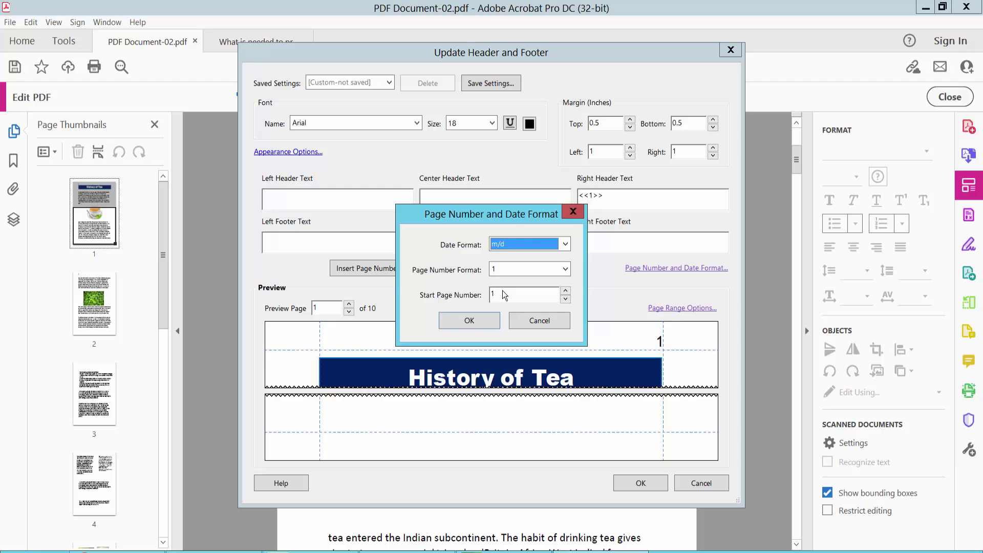
pyautogui.doubleClick(493, 295)
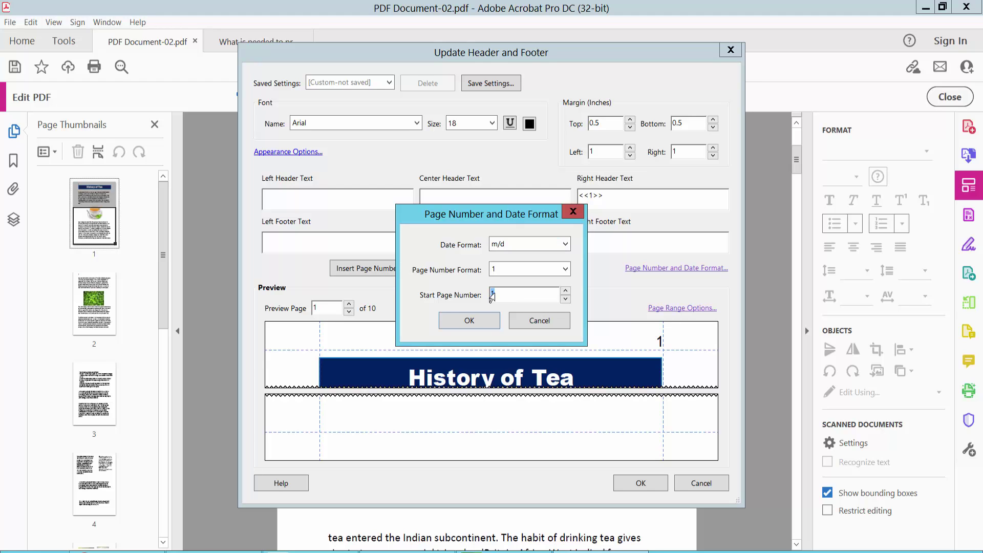
pyautogui.write('2')
pyautogui.click(565, 269)
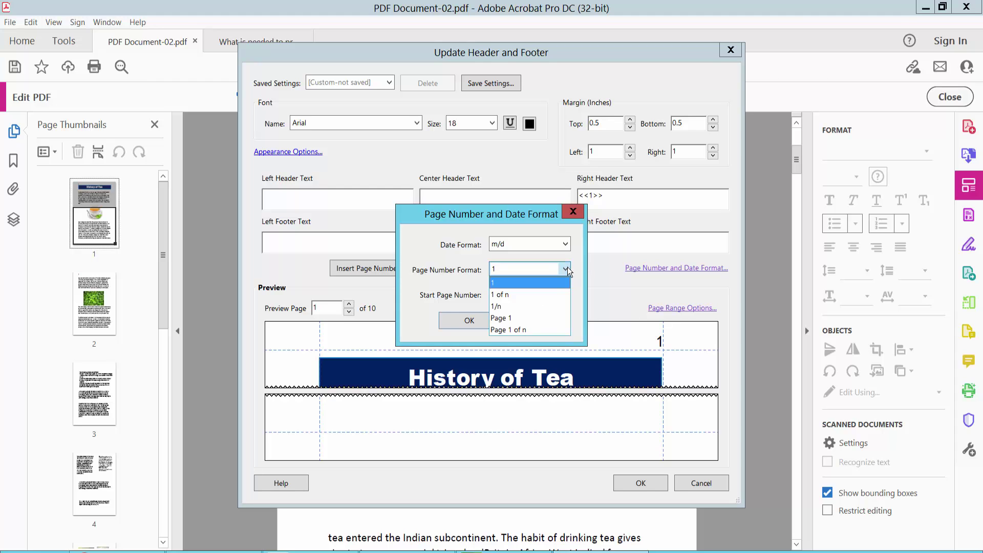
pyautogui.click(517, 328)
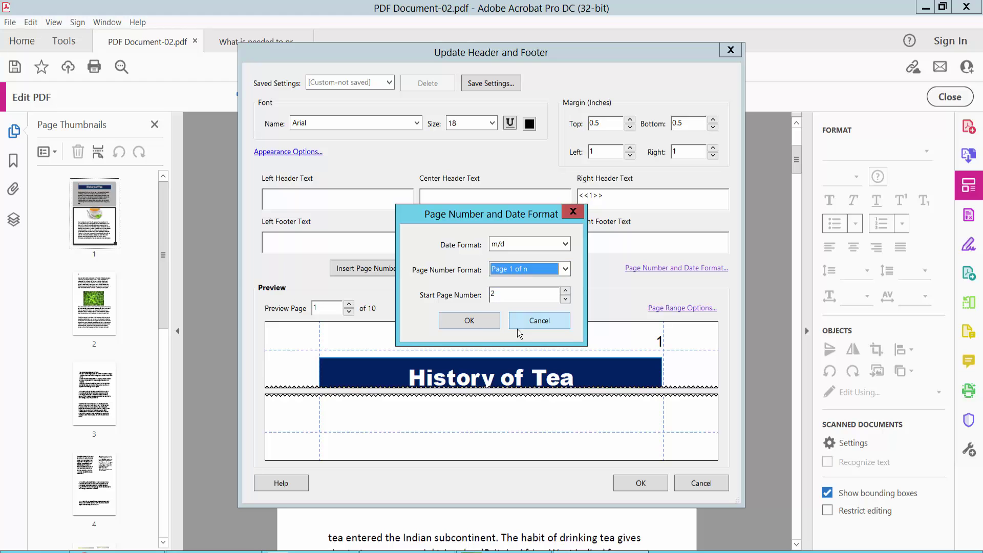
pyautogui.click(471, 322)
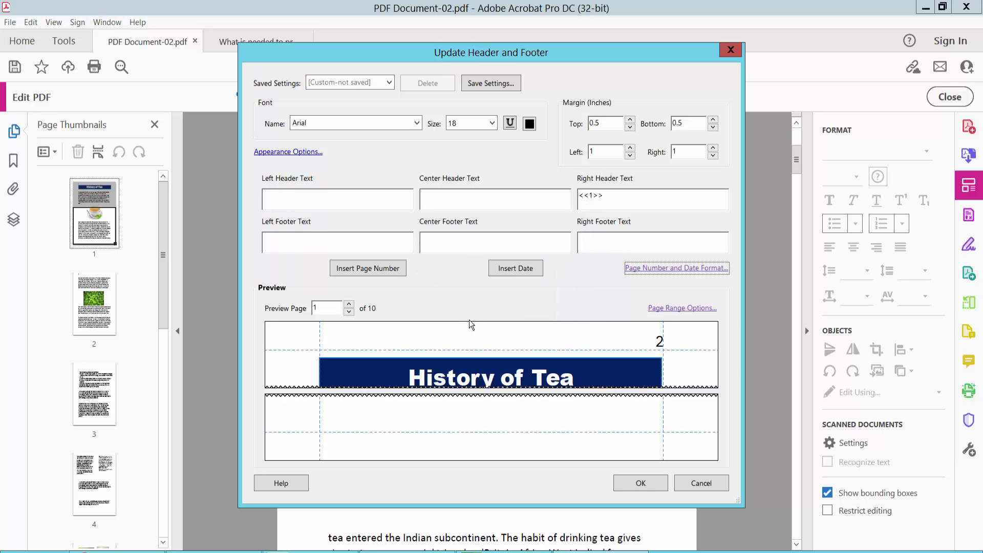
pyautogui.click(640, 482)
pyautogui.scroll(4, 589, 332)
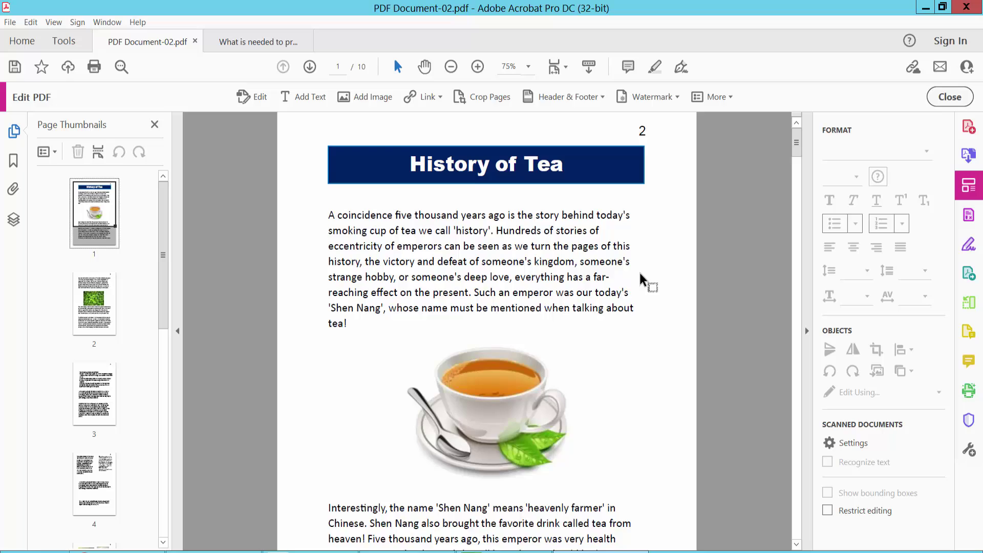
pyautogui.scroll(-5, 641, 278)
pyautogui.doubleClick(642, 367)
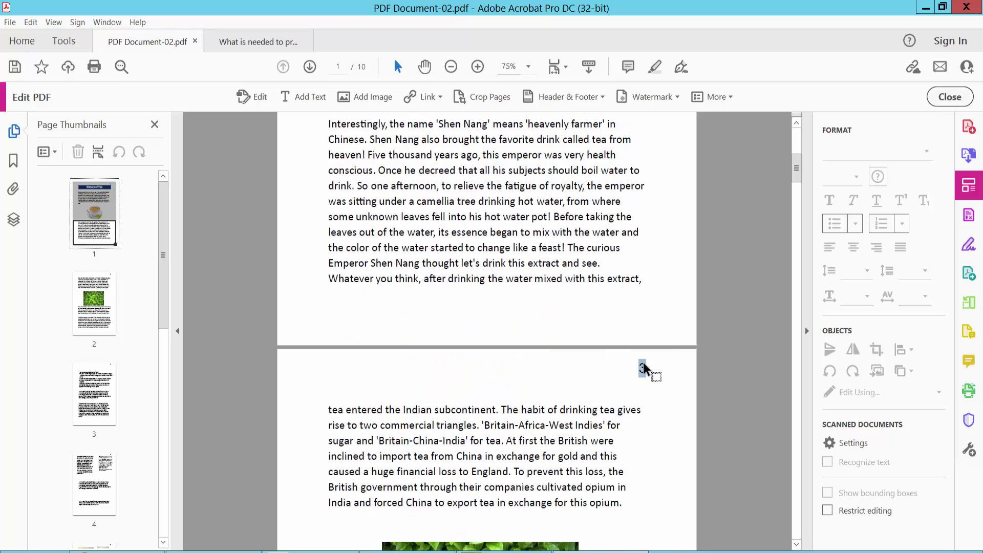
pyautogui.scroll(-3, 649, 369)
pyautogui.scroll(-4, 653, 380)
pyautogui.doubleClick(641, 477)
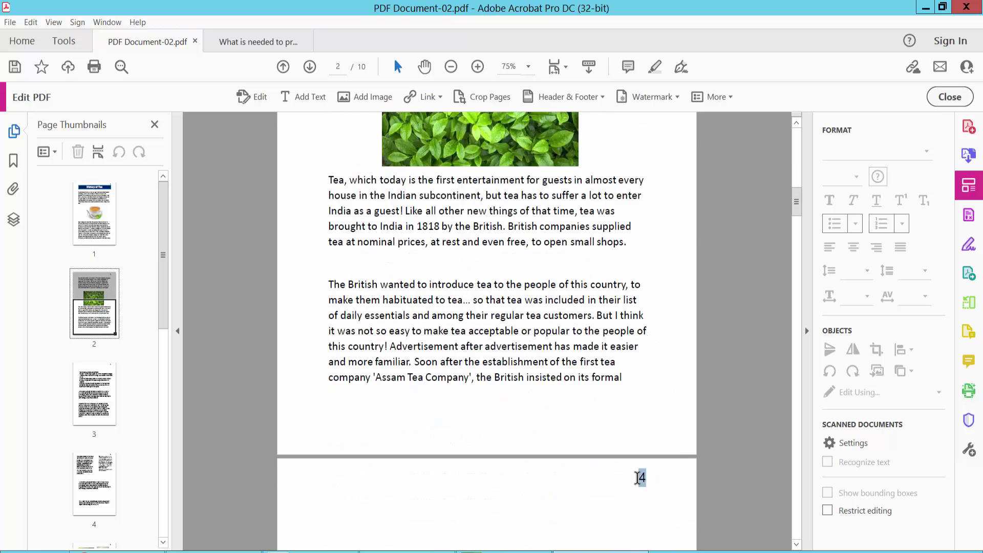
pyautogui.scroll(-3, 654, 479)
pyautogui.scroll(-3, 654, 479)
pyautogui.scroll(-2, 645, 453)
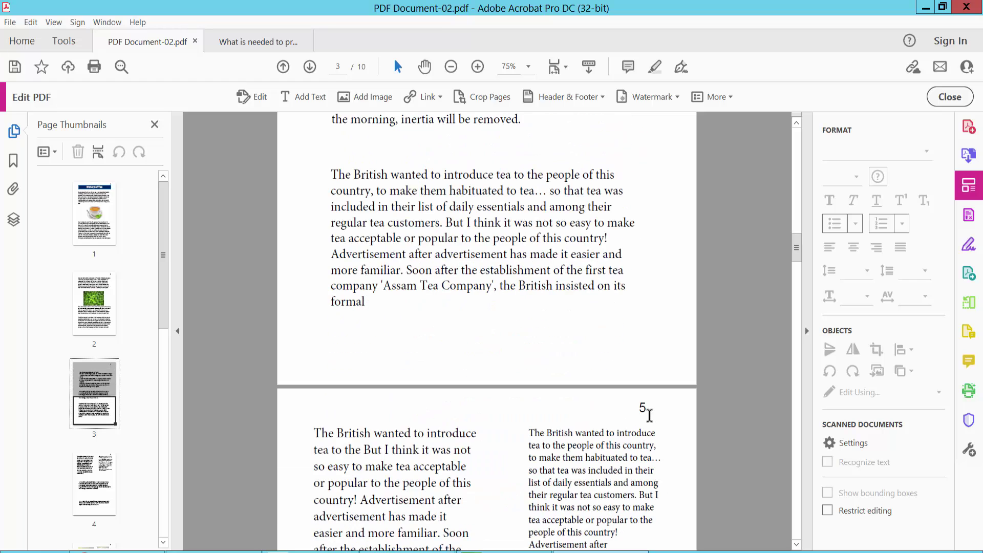